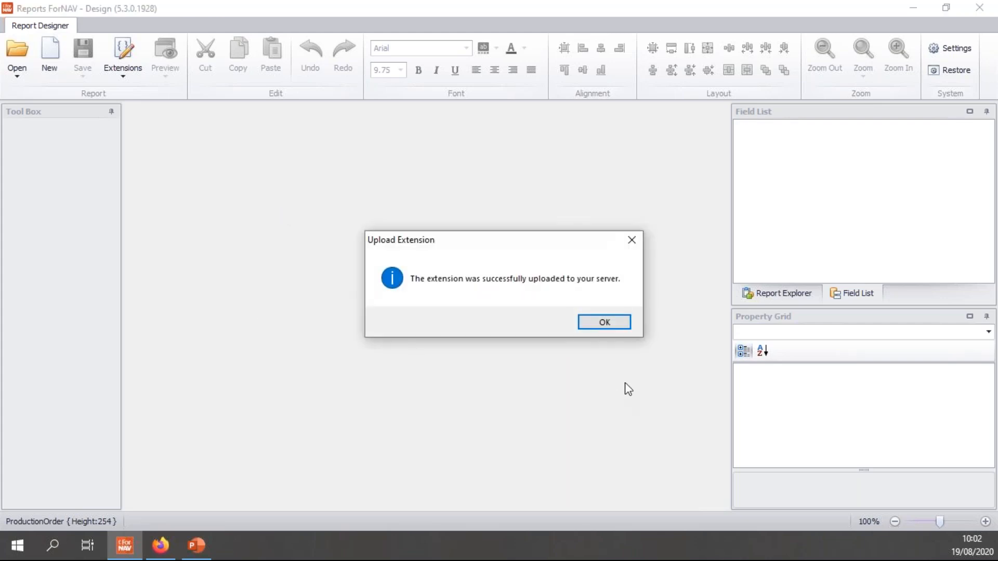
Dismiss the upload confirmation, switch to Business Central in Firefox, sign in, and check the Customizable Report Pack in the extensions list.
{"action": "left_click", "coordinate": [619, 322]}
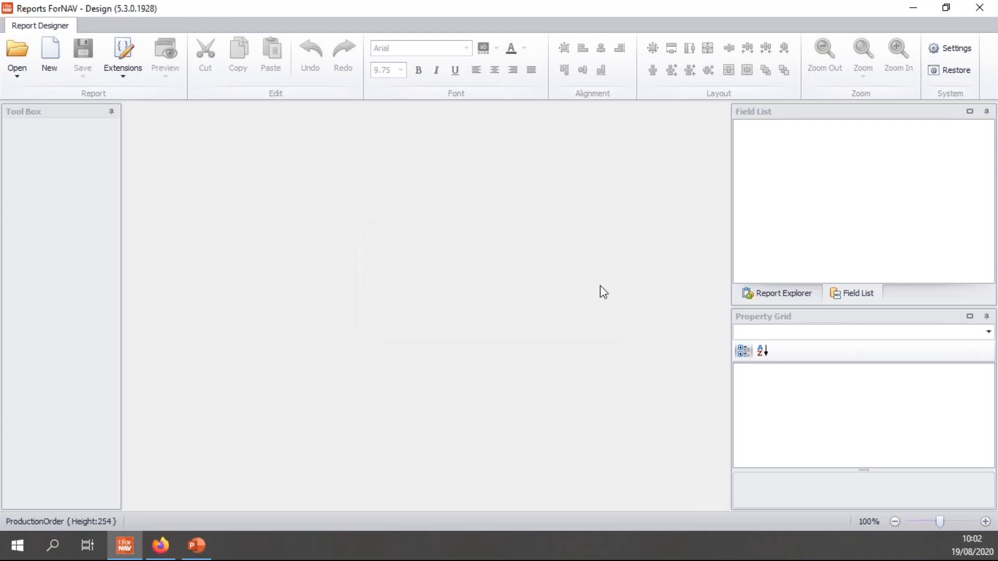
{"action": "left_click", "coordinate": [168, 552]}
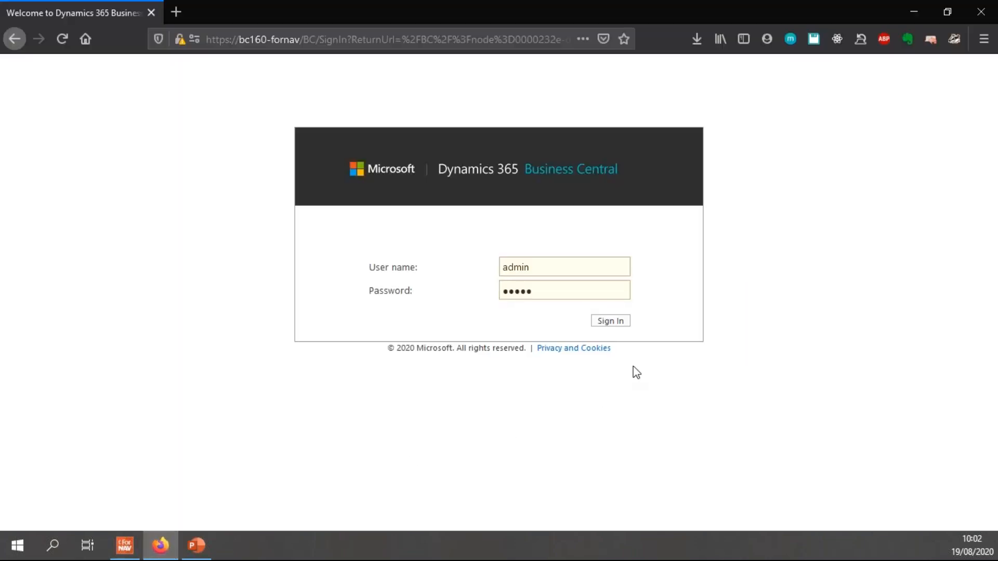
{"action": "left_click", "coordinate": [627, 325]}
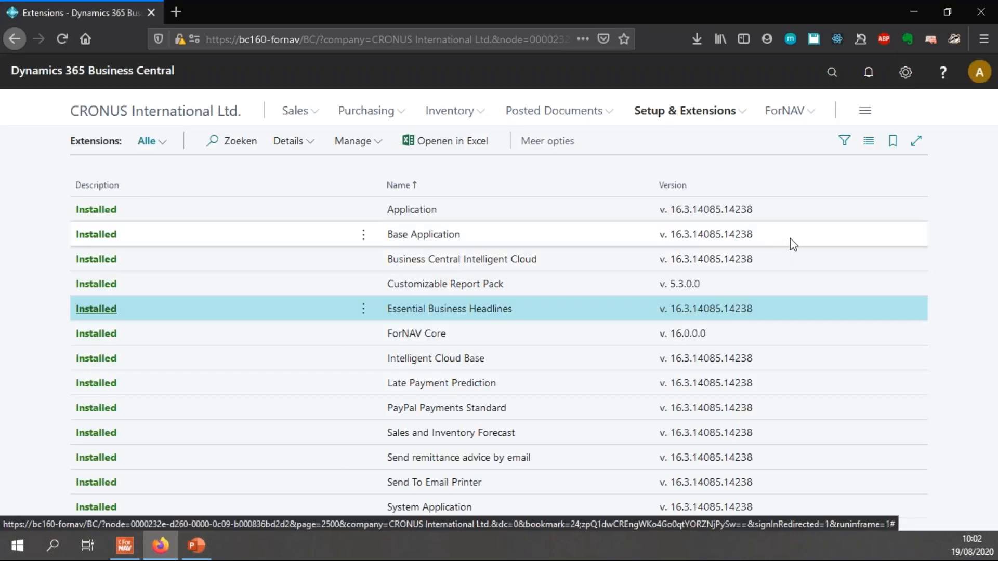
{"action": "left_click", "coordinate": [196, 290]}
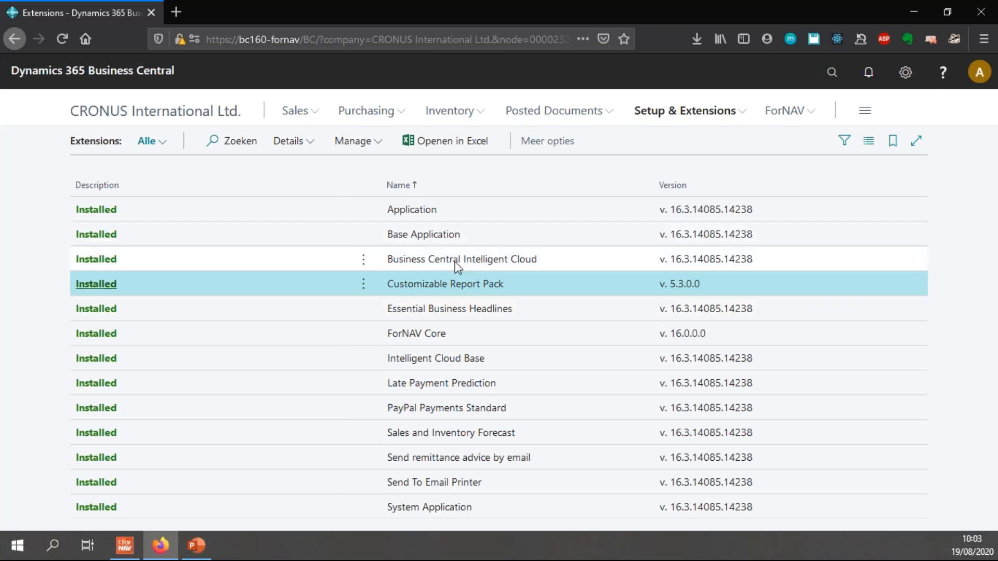
Switch to Reports ForNAV and download the Customizable Report Pack extension to the Downloads folder as RepPack.
{"action": "left_click", "coordinate": [115, 544]}
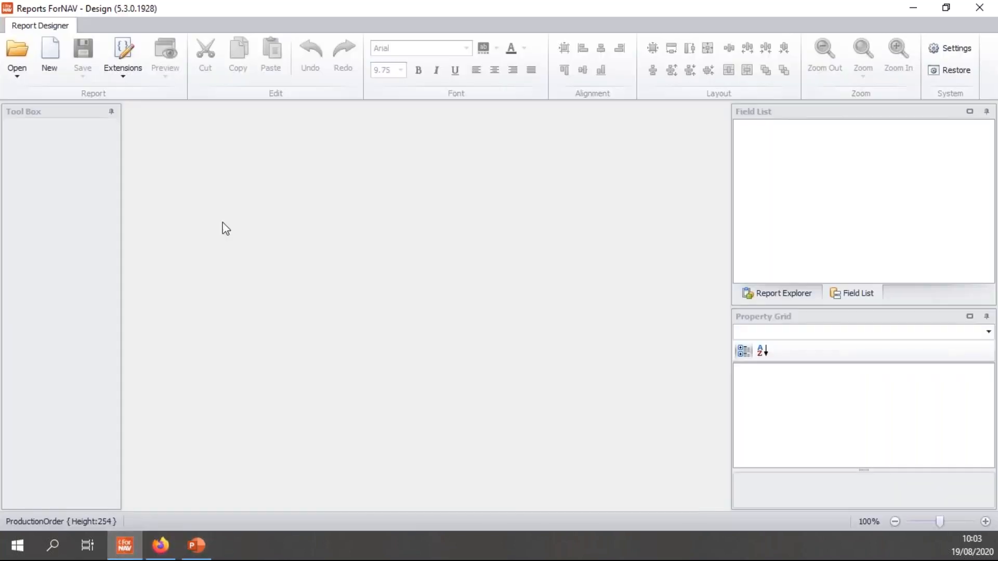
{"action": "left_click", "coordinate": [116, 79]}
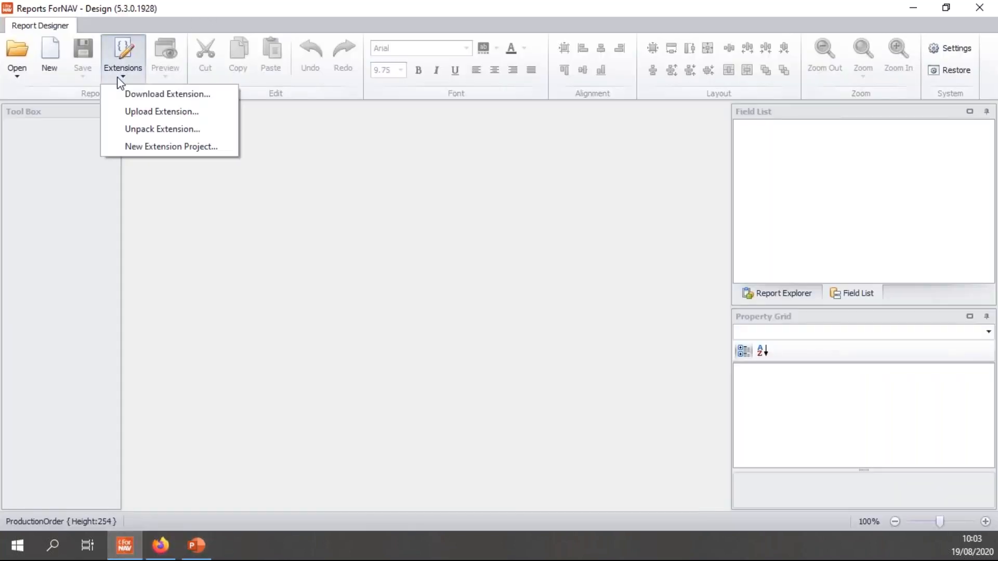
{"action": "left_click", "coordinate": [154, 94]}
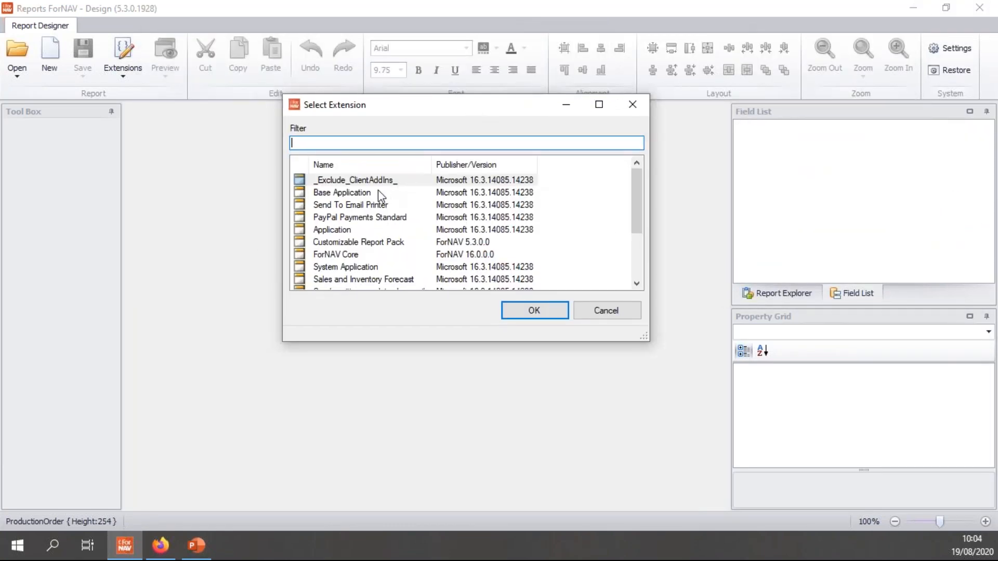
{"action": "left_click", "coordinate": [375, 243]}
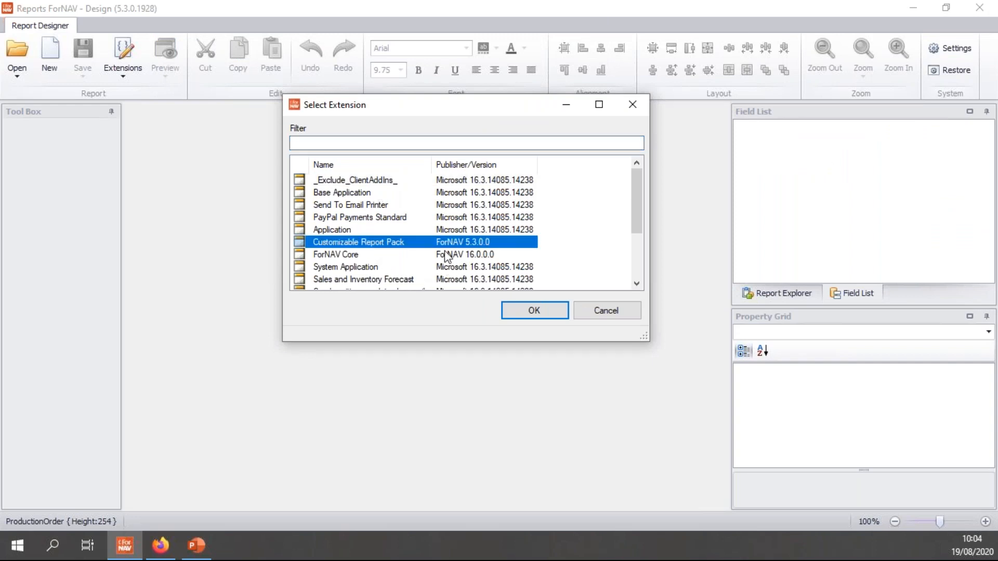
{"action": "scroll", "coordinate": [431, 224], "scroll_direction": "down", "scroll_amount": 1}
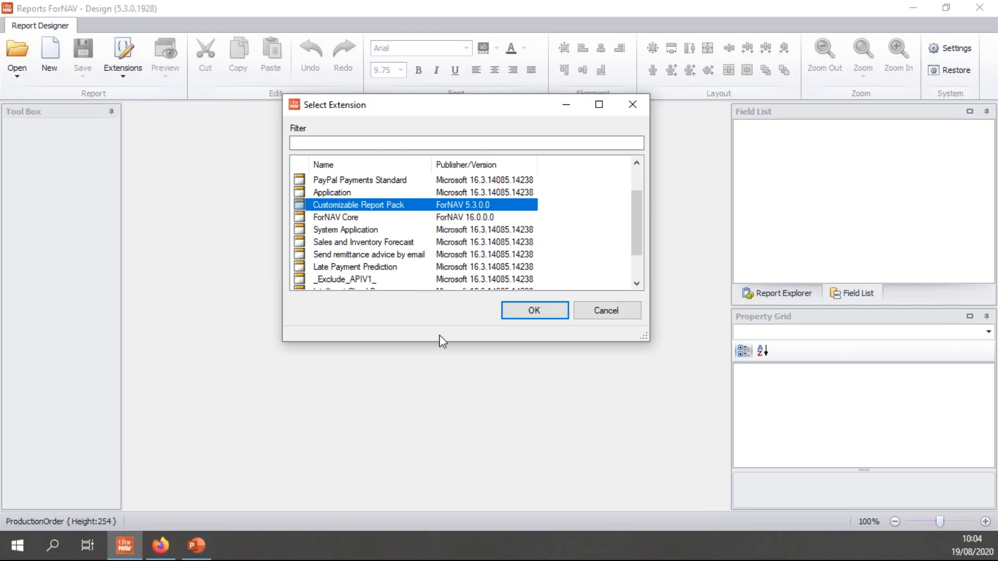
{"action": "left_click", "coordinate": [534, 310]}
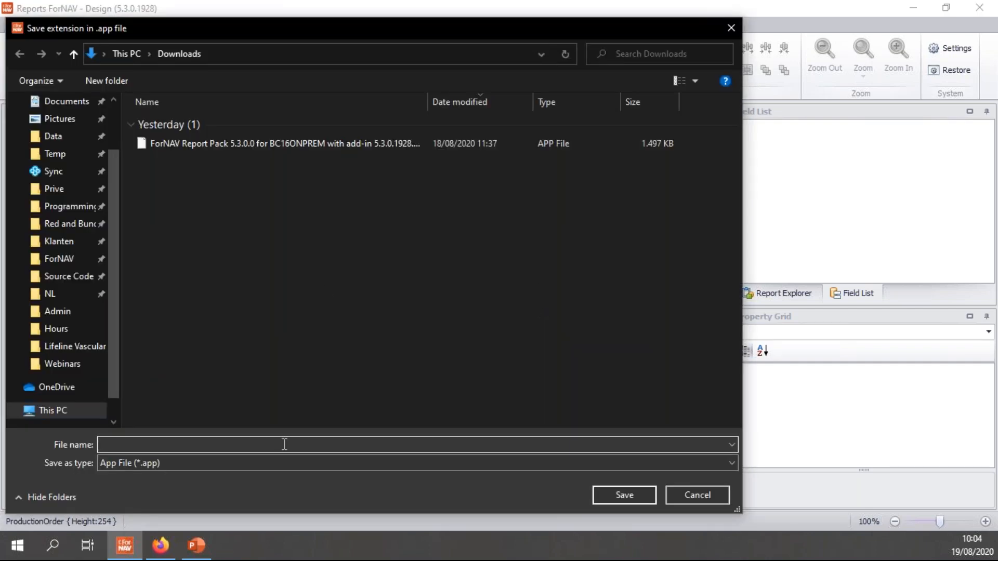
{"action": "type", "text": "RepPack"}
{"action": "left_click", "coordinate": [622, 495]}
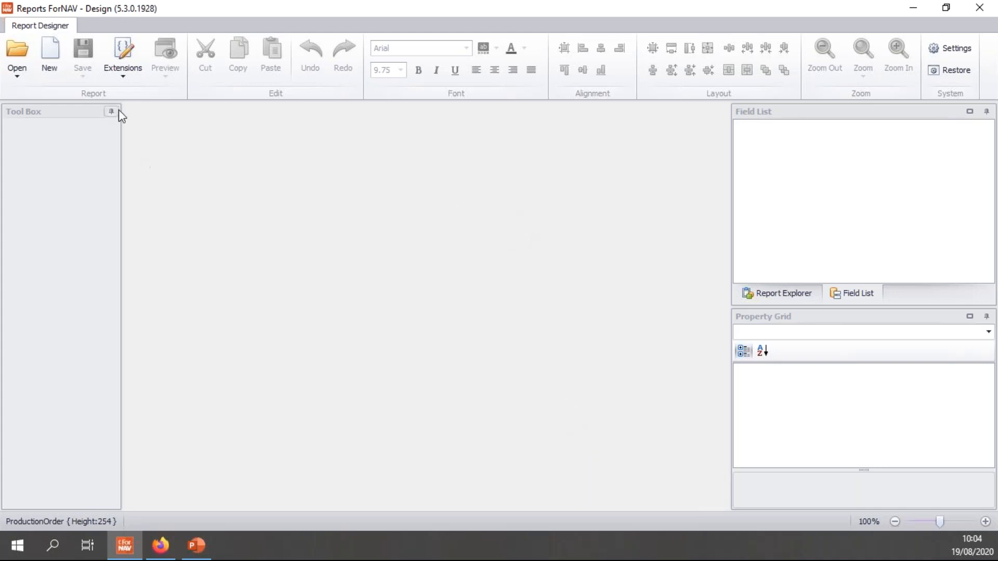
Unpack the RepPack.app extension into a new folder named RepPack inside Downloads.
{"action": "left_click", "coordinate": [122, 78]}
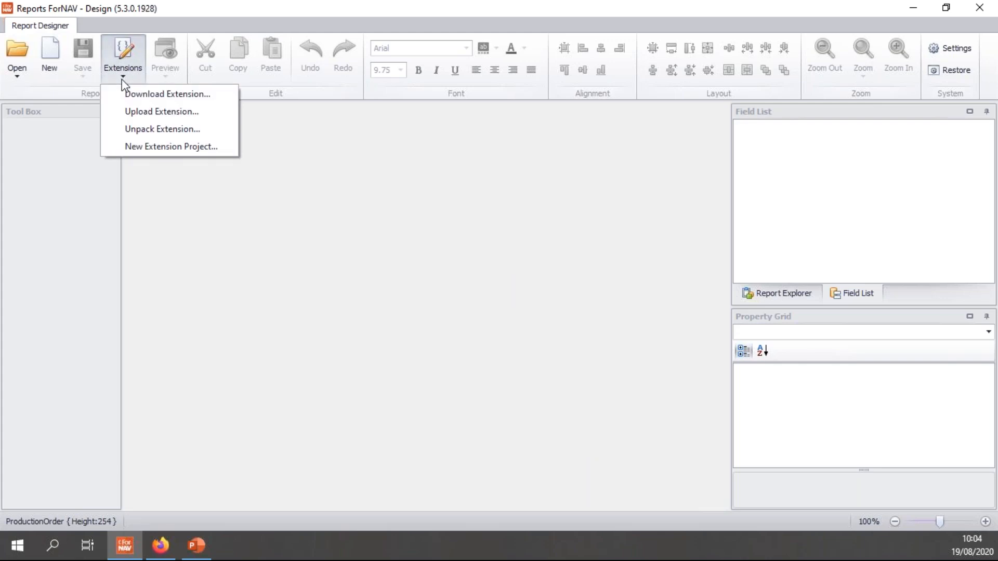
{"action": "left_click", "coordinate": [163, 130]}
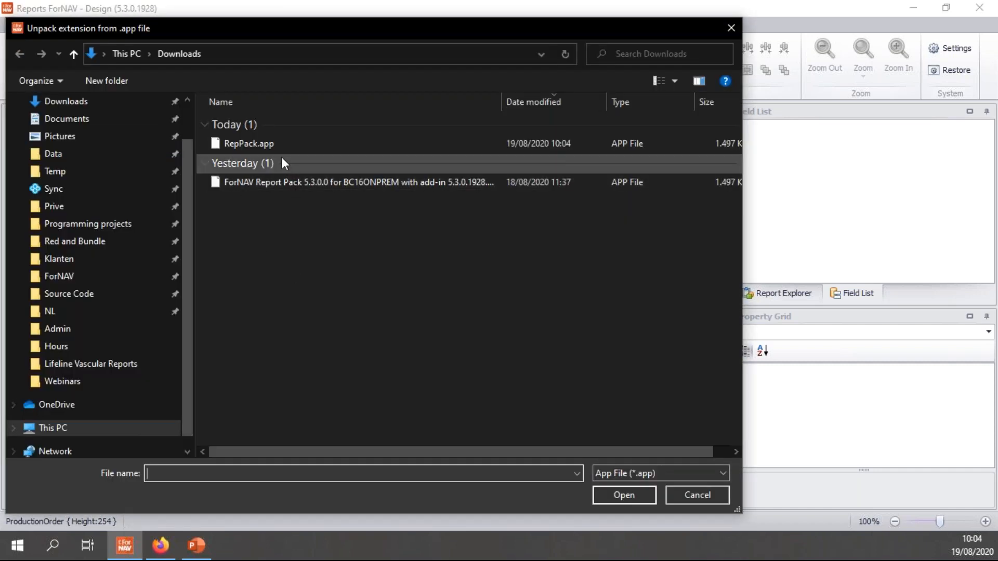
{"action": "left_click", "coordinate": [273, 147]}
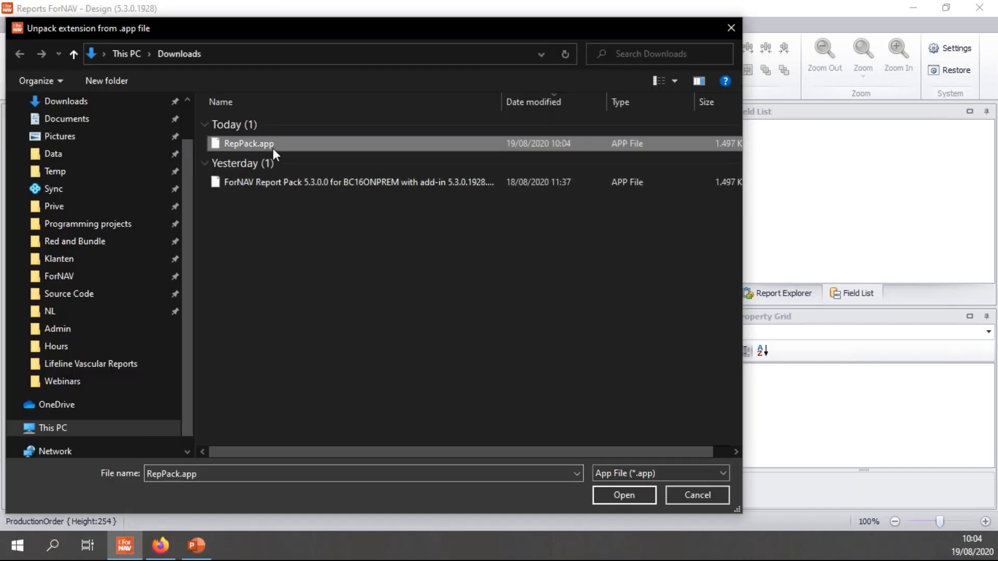
{"action": "left_click", "coordinate": [625, 496]}
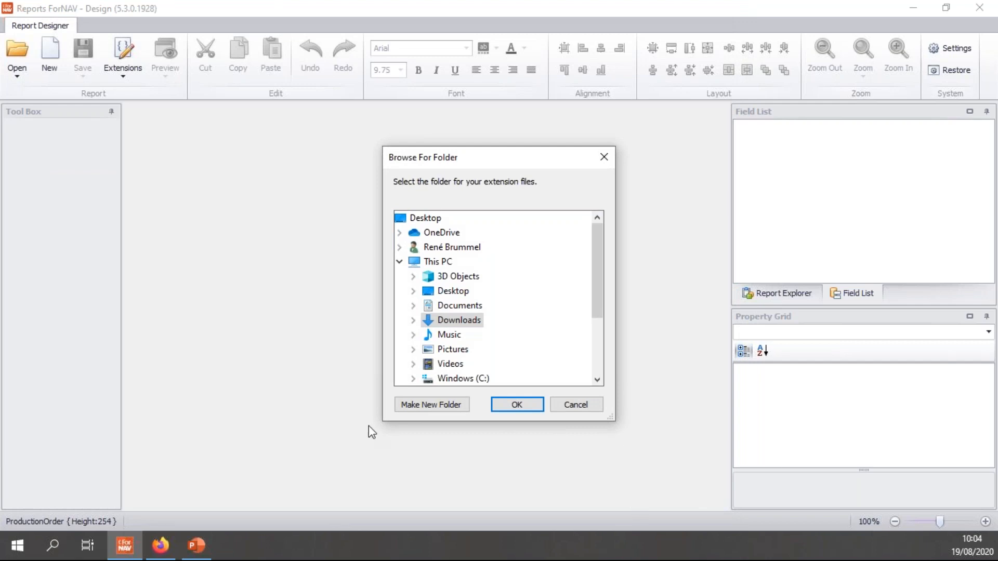
{"action": "left_click", "coordinate": [433, 406]}
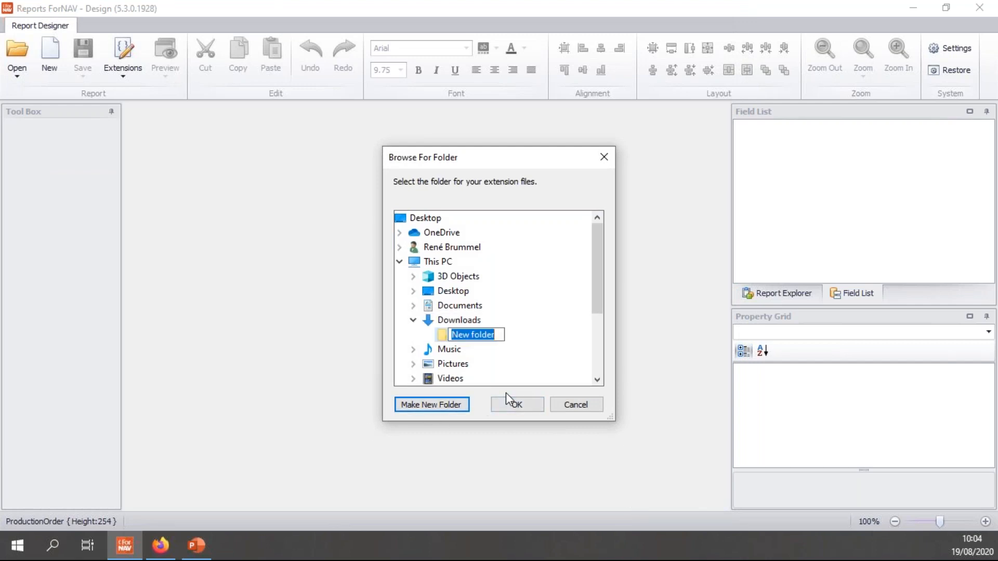
{"action": "type", "text": "Rep"}
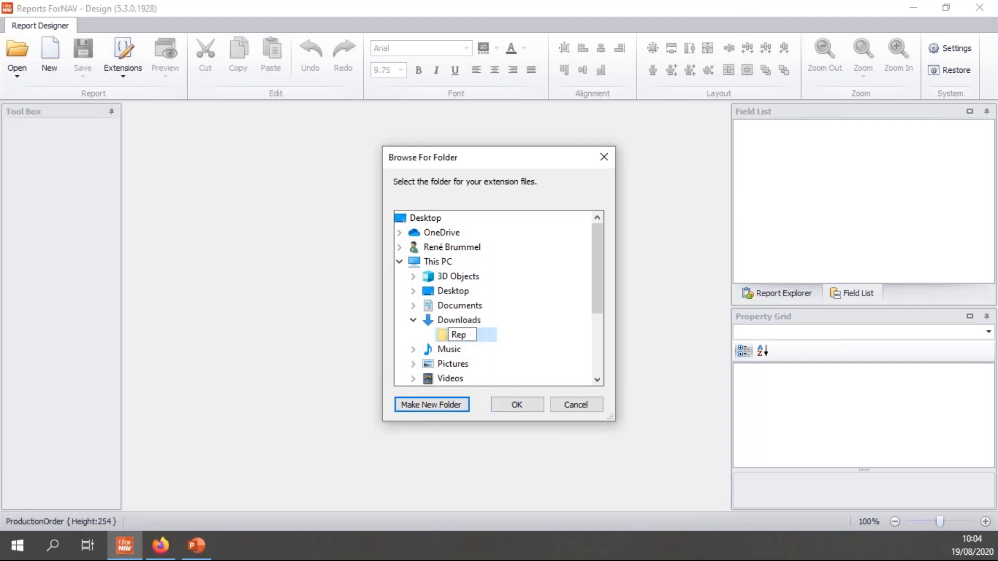
{"action": "type", "text": "Pack"}
{"action": "key", "text": "Return"}
{"action": "left_click", "coordinate": [513, 404]}
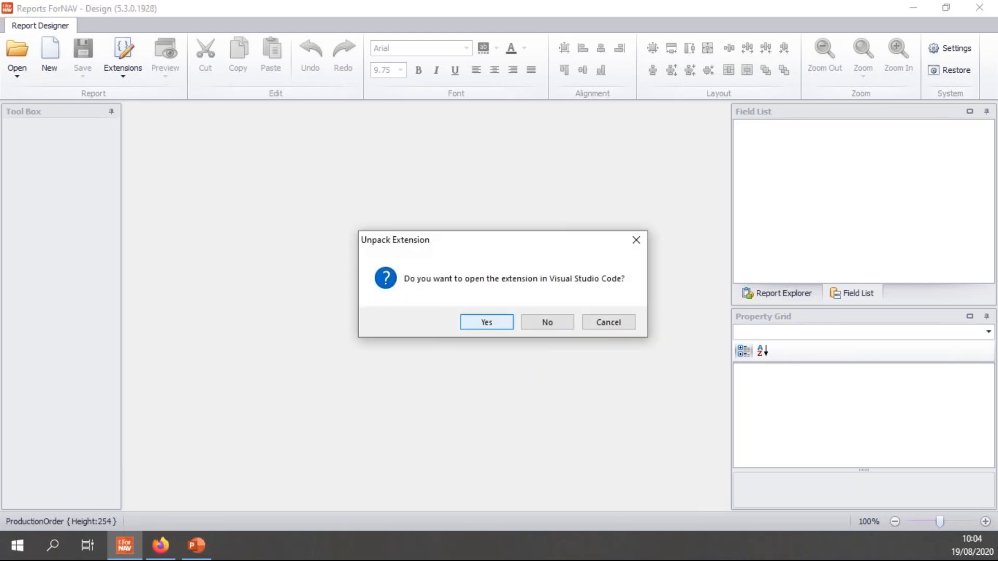
Open the unpacked extension in Visual Studio Code and bring its window into view at full size.
{"action": "left_click", "coordinate": [495, 322]}
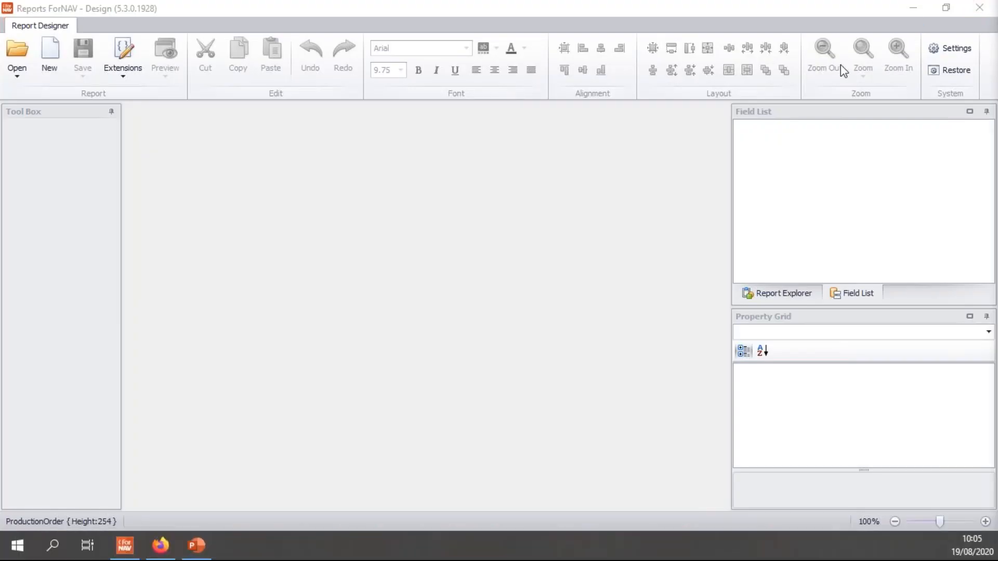
{"action": "left_click_drag", "start_coordinate": [997, 5], "coordinate": [740, 151]}
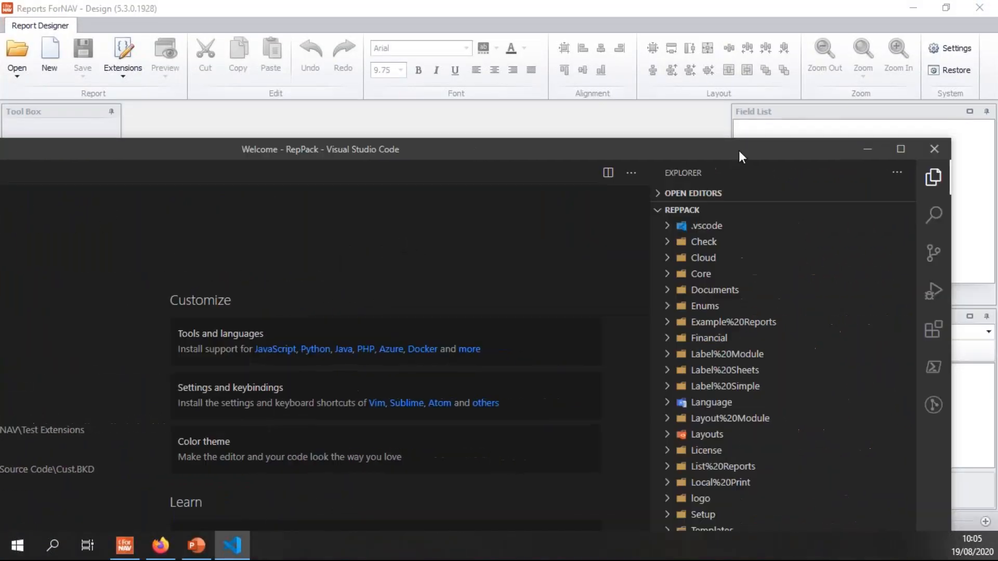
{"action": "double_click", "coordinate": [740, 151]}
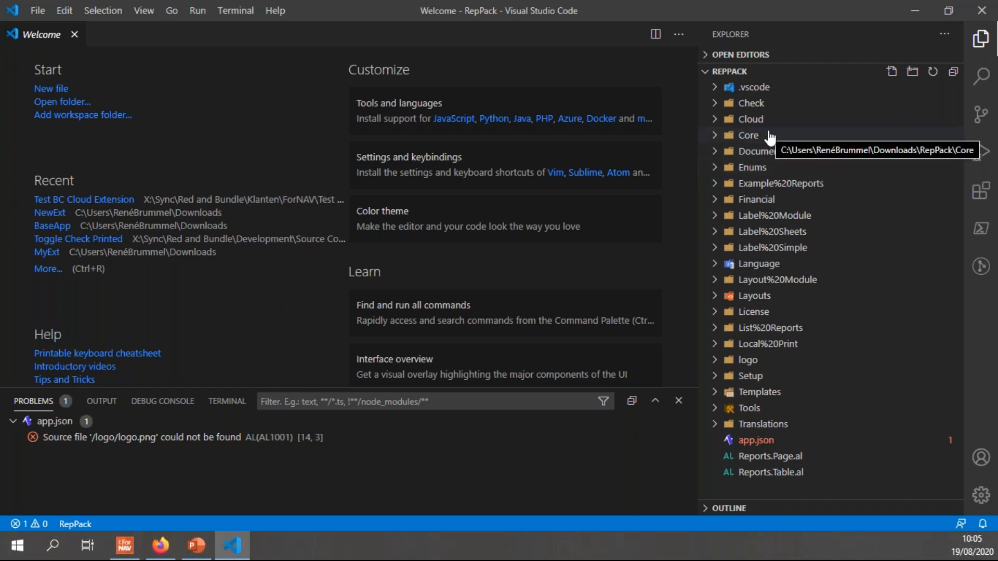
Review the Reminder.al report code in the Documents folder, then close Visual Studio Code.
{"action": "left_click", "coordinate": [714, 152]}
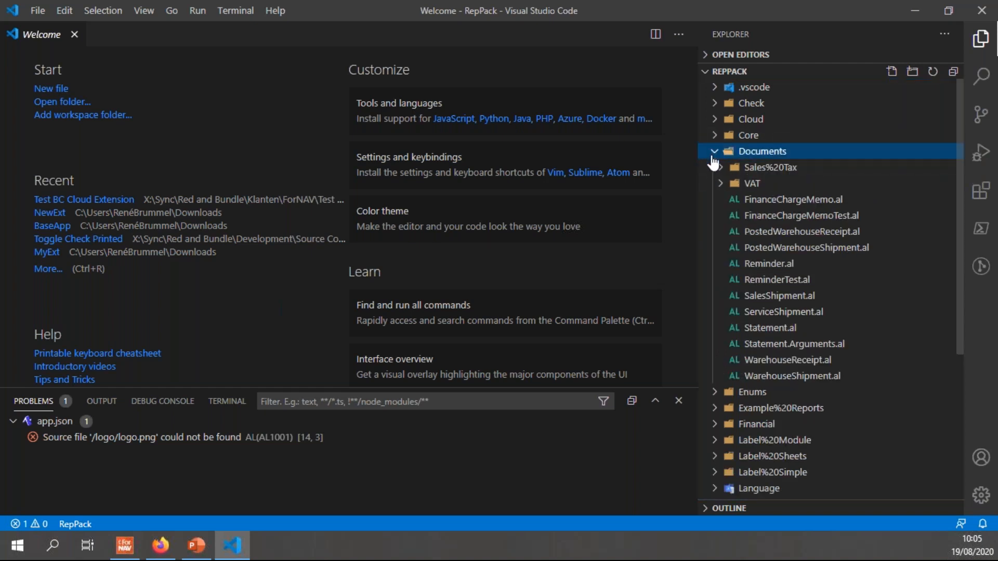
{"action": "left_click", "coordinate": [780, 266]}
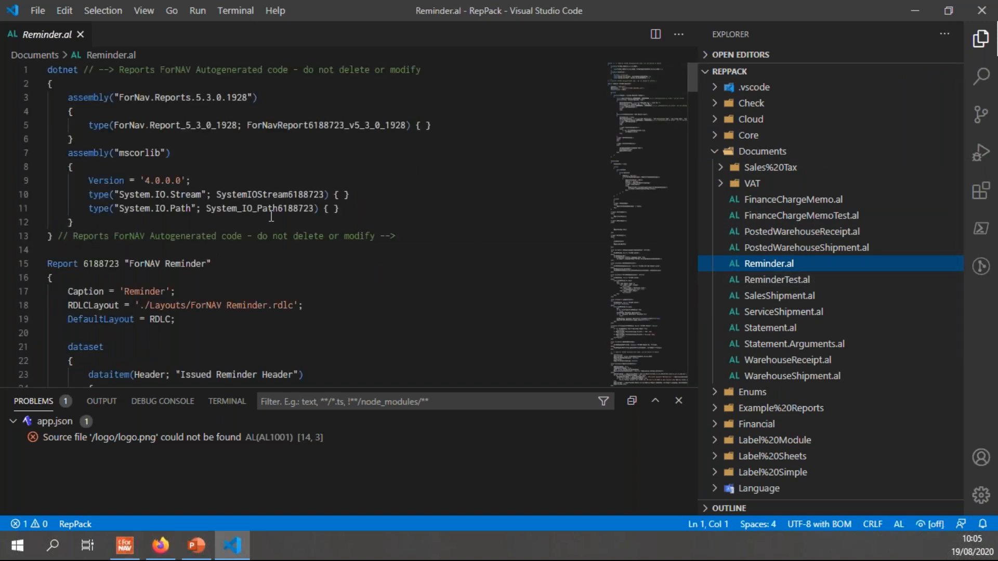
{"action": "scroll", "coordinate": [273, 217], "scroll_direction": "down", "scroll_amount": 5}
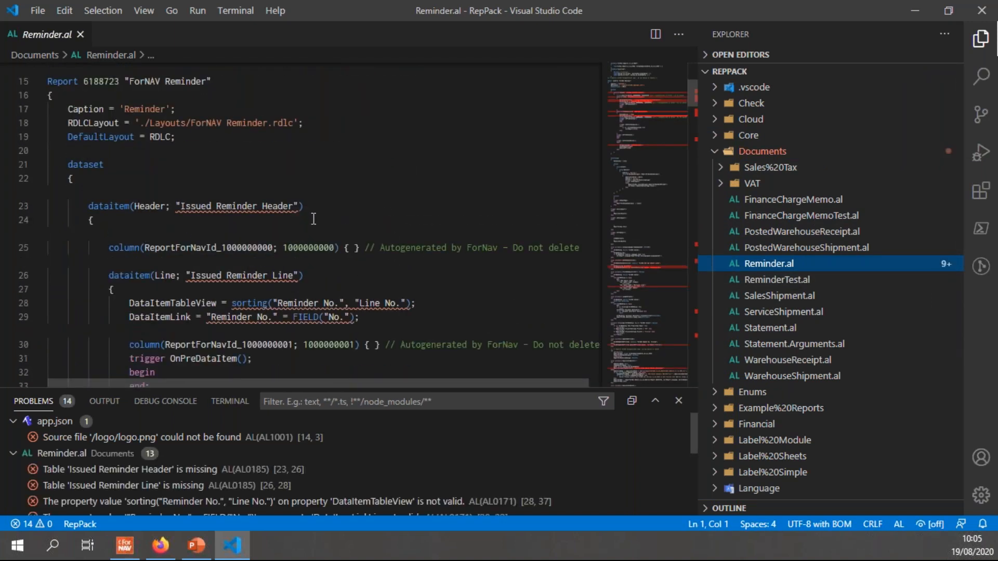
{"action": "scroll", "coordinate": [313, 207], "scroll_direction": "down", "scroll_amount": 2}
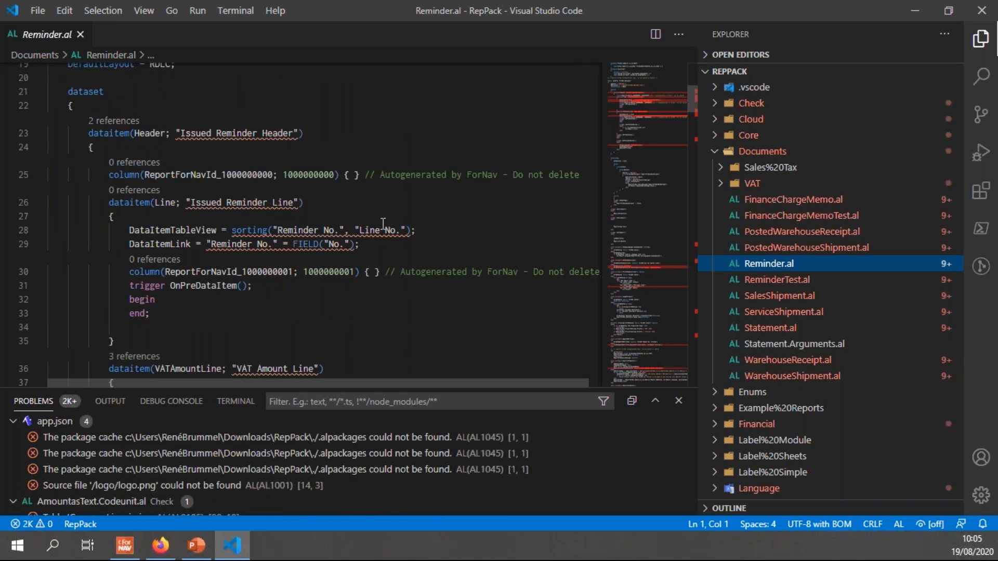
{"action": "mouse_move", "coordinate": [384, 228]}
{"action": "left_click", "coordinate": [425, 338]}
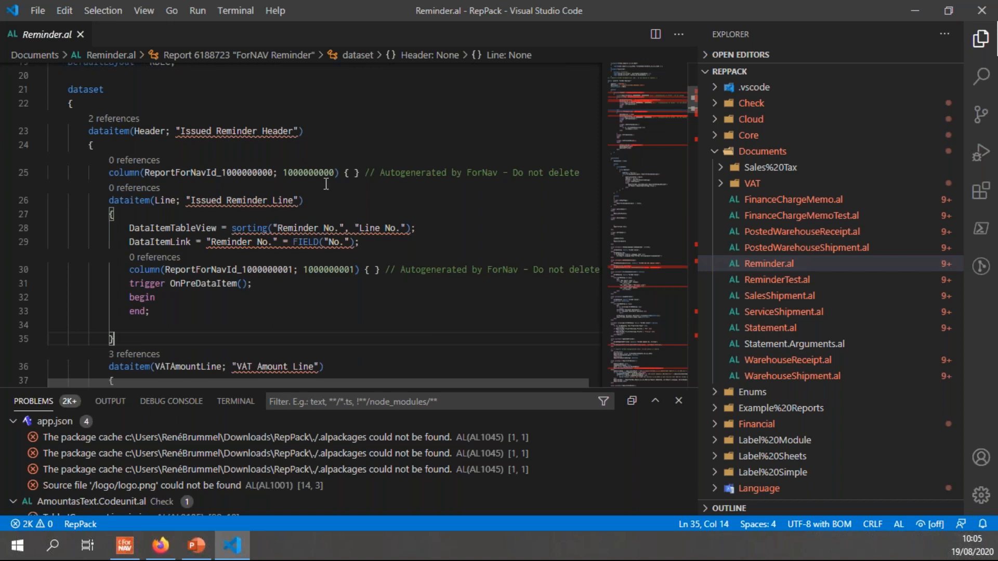
{"action": "left_click", "coordinate": [981, 12]}
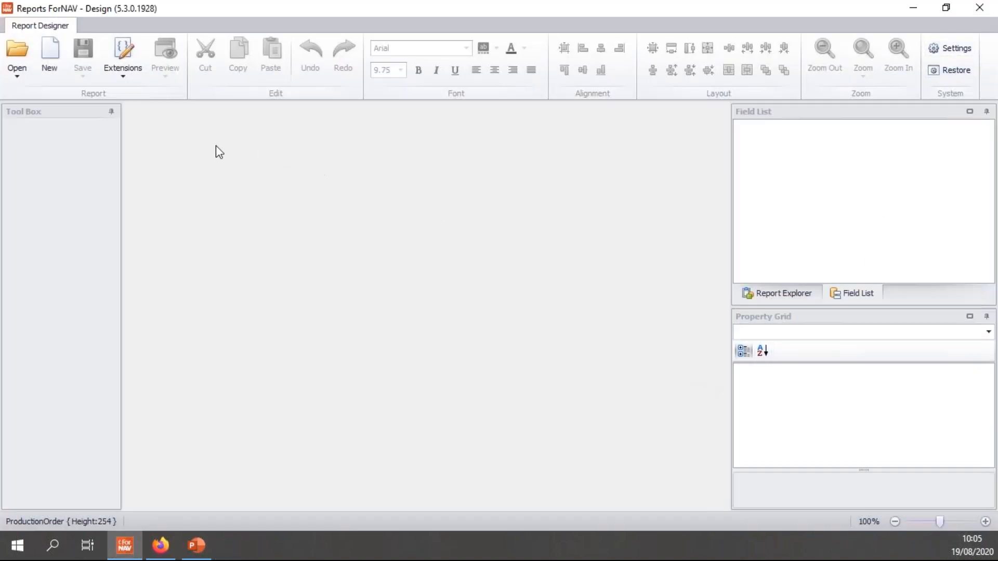
Download the Base Application extension to the Downloads folder as BaseApp.
{"action": "left_click", "coordinate": [122, 57]}
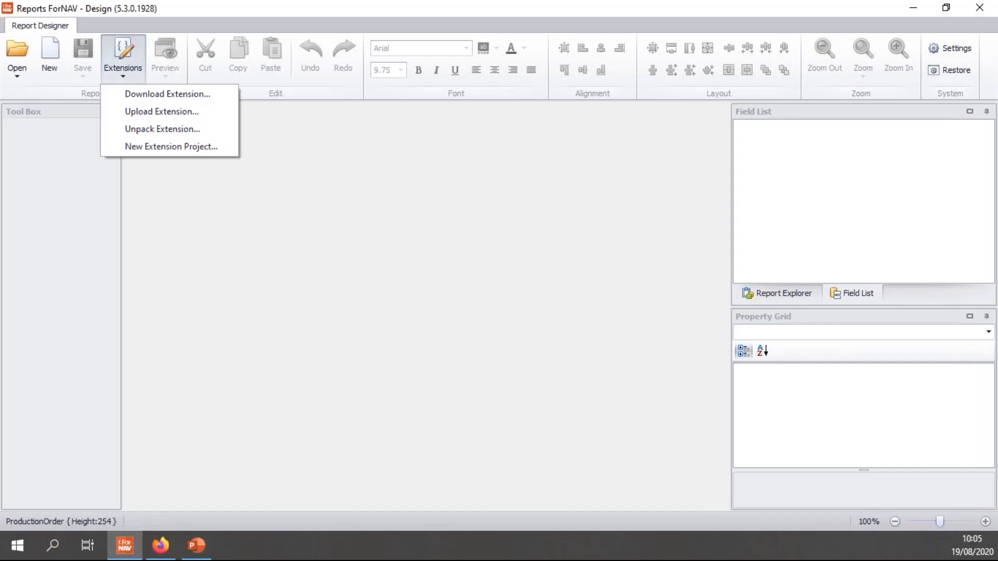
{"action": "left_click", "coordinate": [140, 94]}
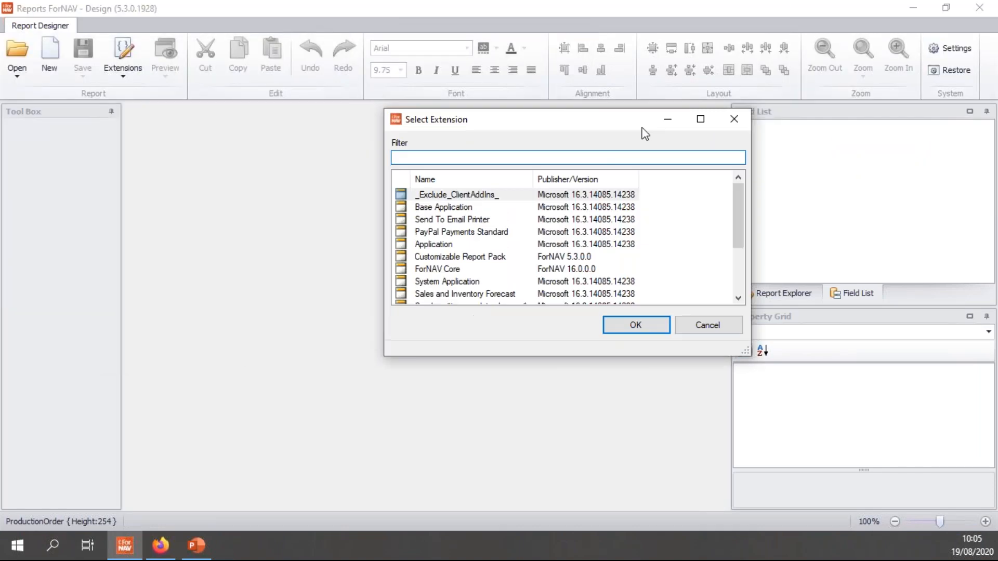
{"action": "left_click", "coordinate": [478, 206]}
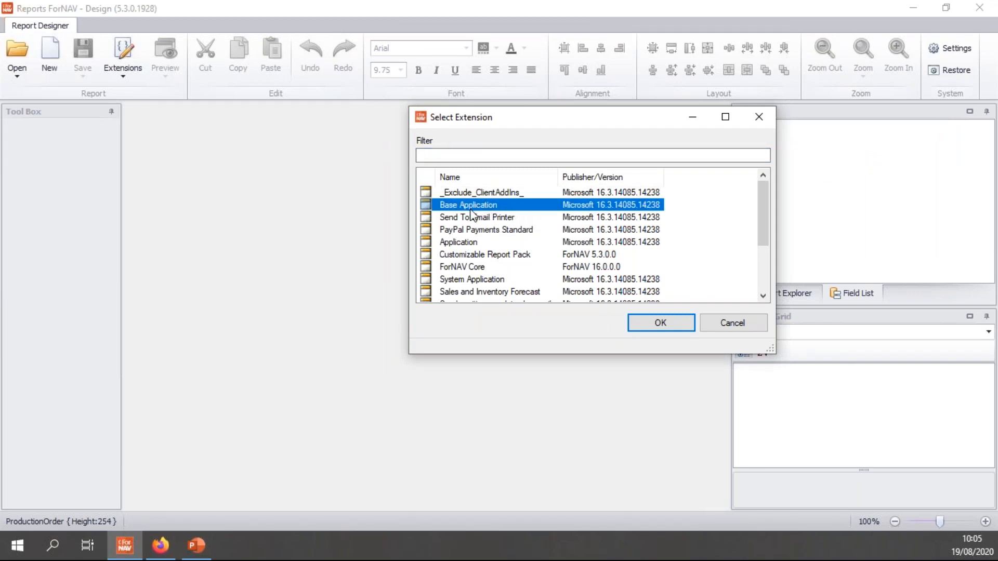
{"action": "left_click", "coordinate": [640, 323]}
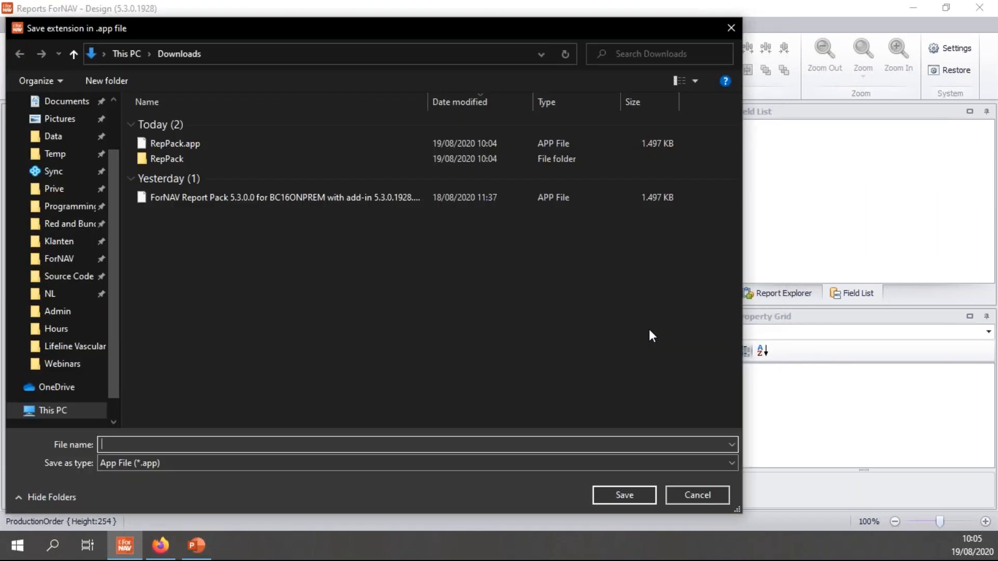
{"action": "type", "text": "BaseApp"}
{"action": "left_click", "coordinate": [630, 500]}
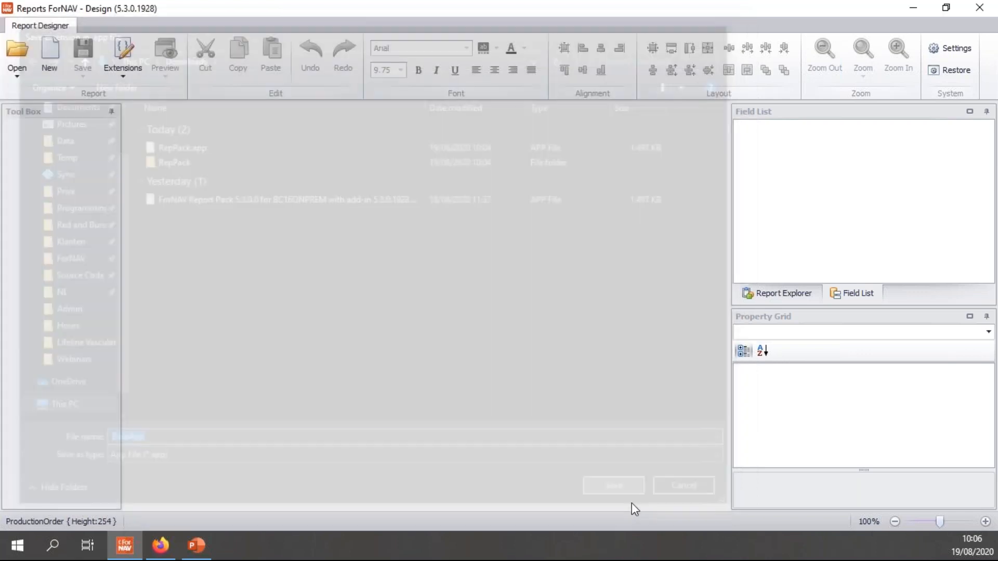
Unpack the BaseApp.app extension into a new folder named BaseApp inside Downloads.
{"action": "left_click", "coordinate": [135, 72]}
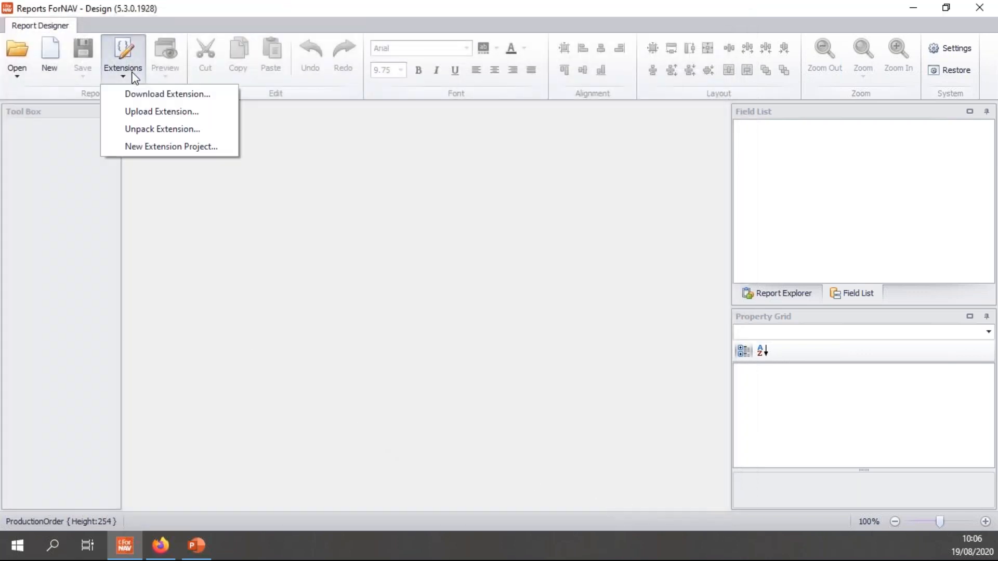
{"action": "left_click", "coordinate": [150, 124]}
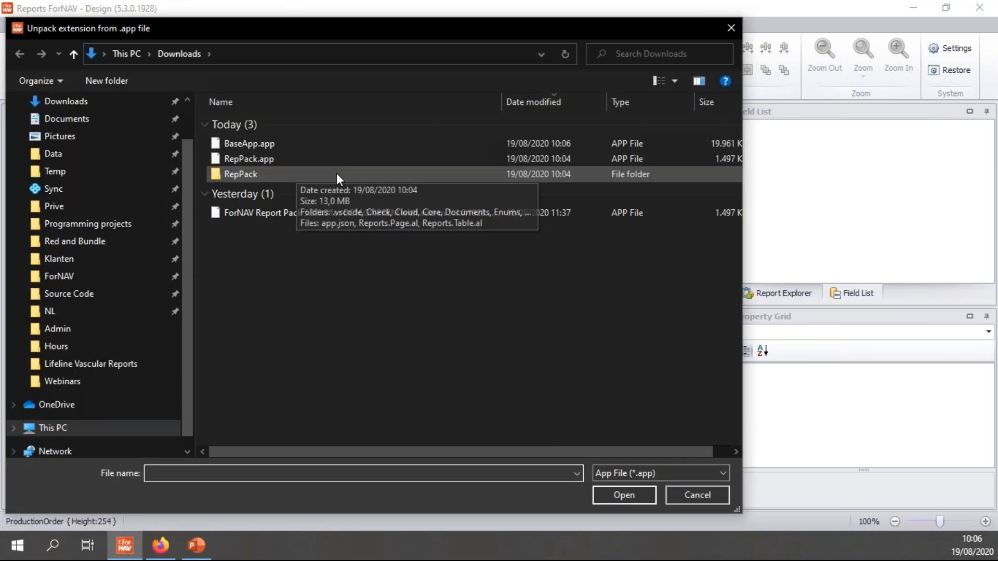
{"action": "left_click", "coordinate": [262, 145]}
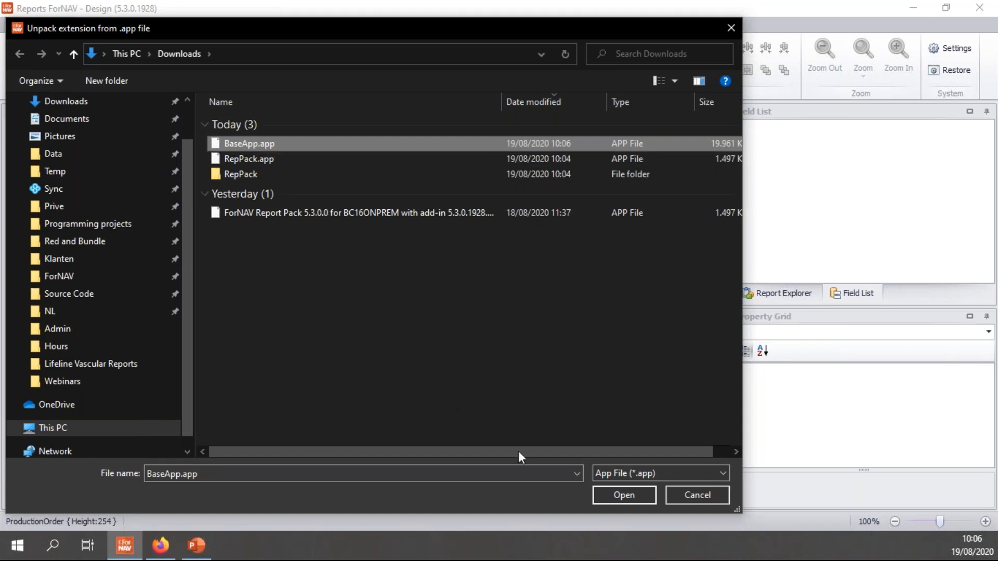
{"action": "left_click", "coordinate": [624, 495]}
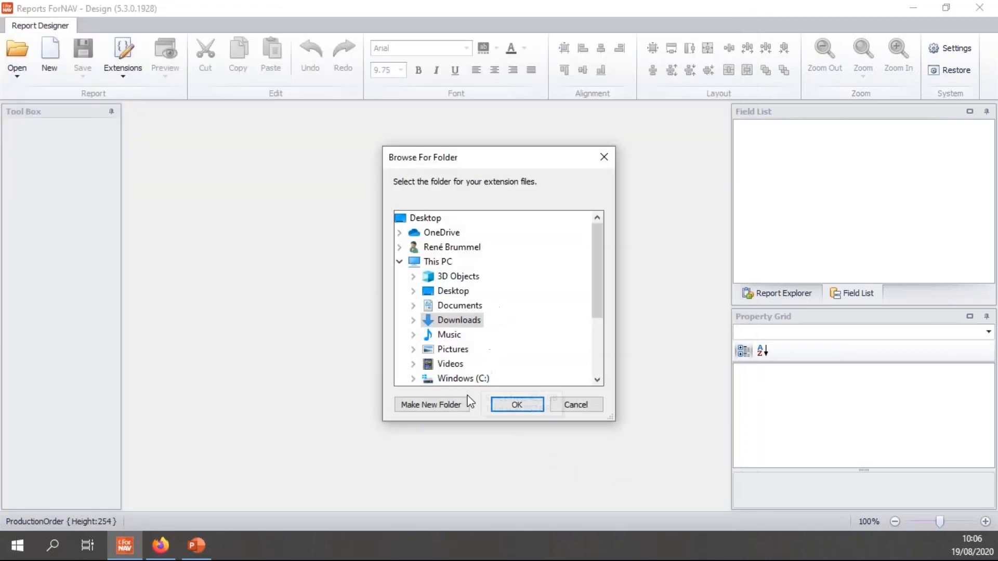
{"action": "left_click", "coordinate": [453, 406]}
{"action": "type", "text": "Ba"}
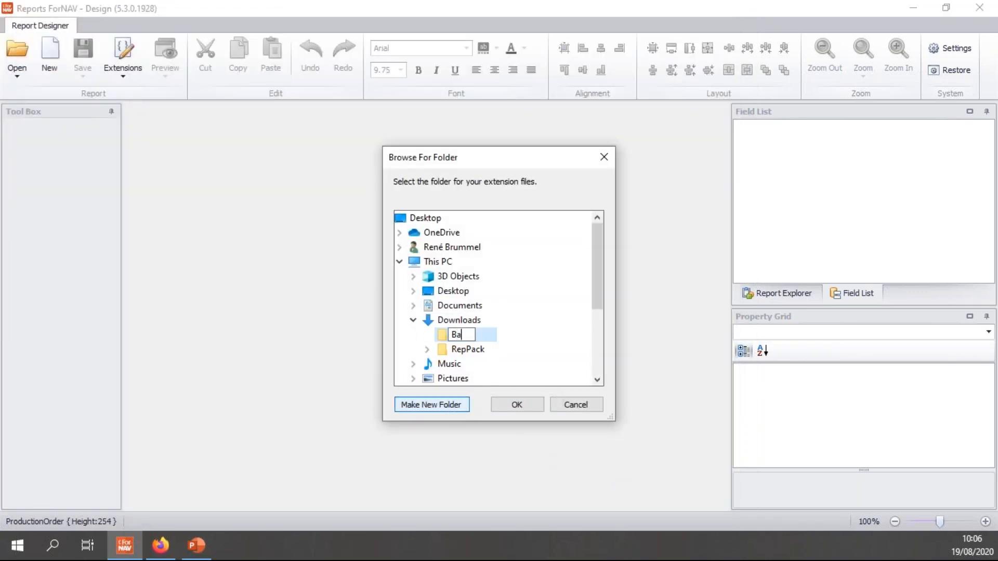
{"action": "type", "text": "seApp"}
{"action": "key", "text": "Return"}
{"action": "left_click", "coordinate": [500, 405]}
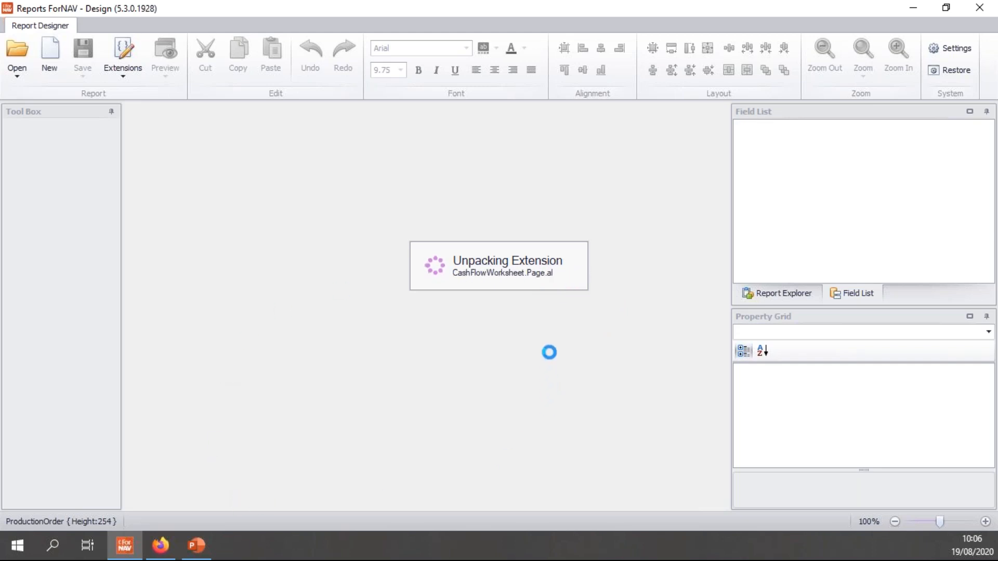
Switch to Business Central in Firefox and view the management options available for the installed Customizable Report Pack extension.
{"action": "left_click", "coordinate": [165, 549]}
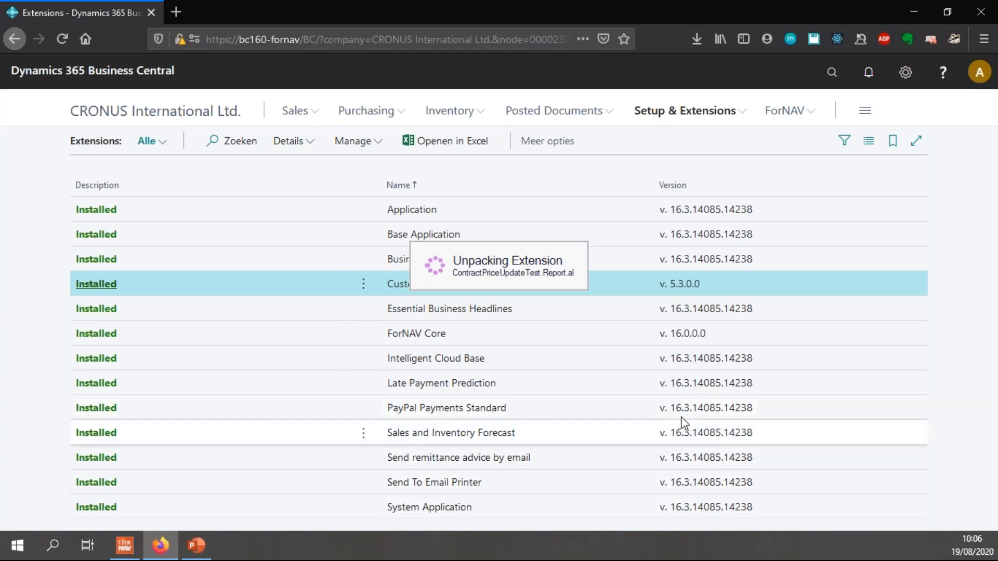
{"action": "left_click", "coordinate": [364, 286]}
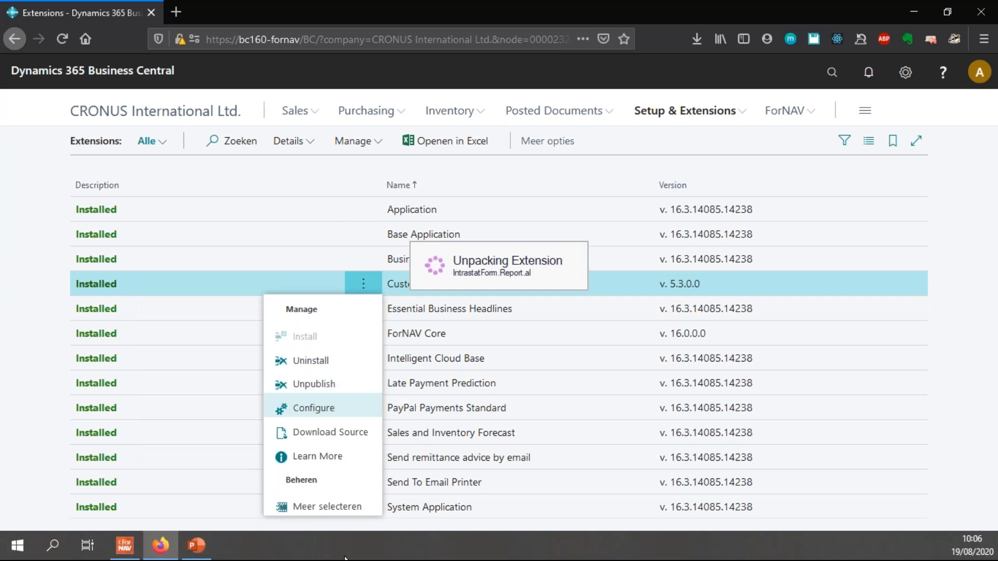
{"action": "left_click", "coordinate": [50, 304]}
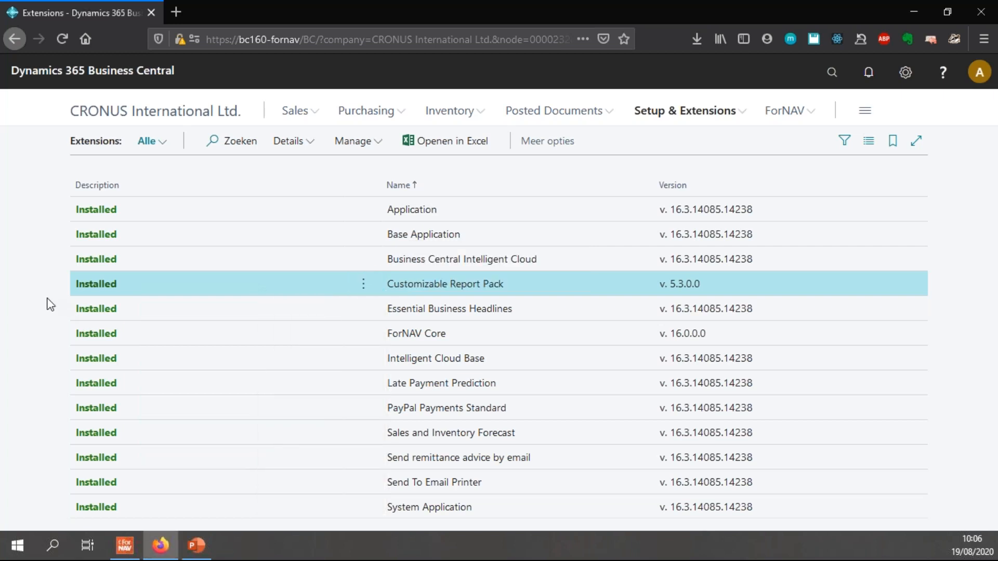
Check the unpacking progress in the ForNAV designer, then switch to the PowerPoint slide about creating a new extension.
{"action": "left_click", "coordinate": [130, 546]}
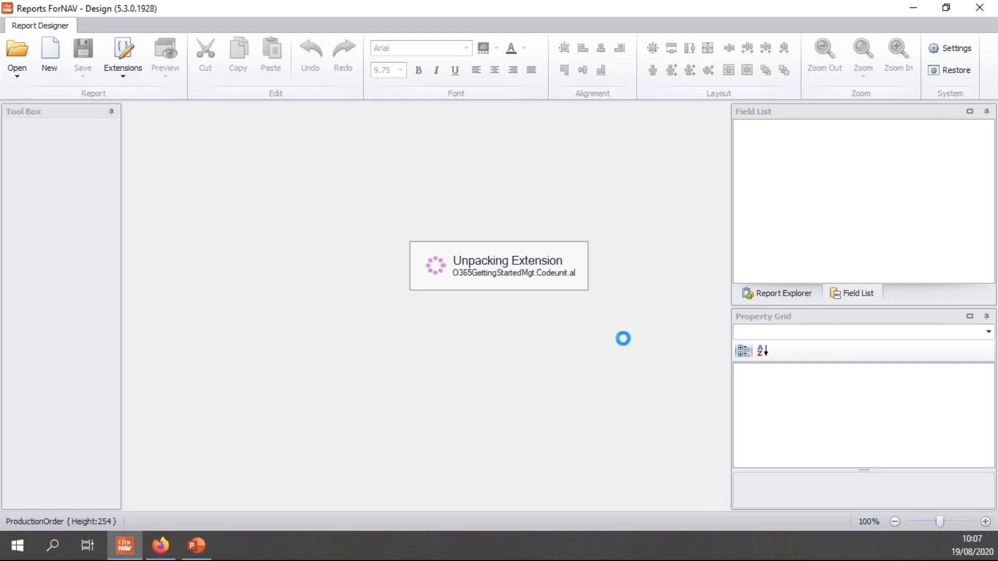
{"action": "left_click", "coordinate": [198, 551]}
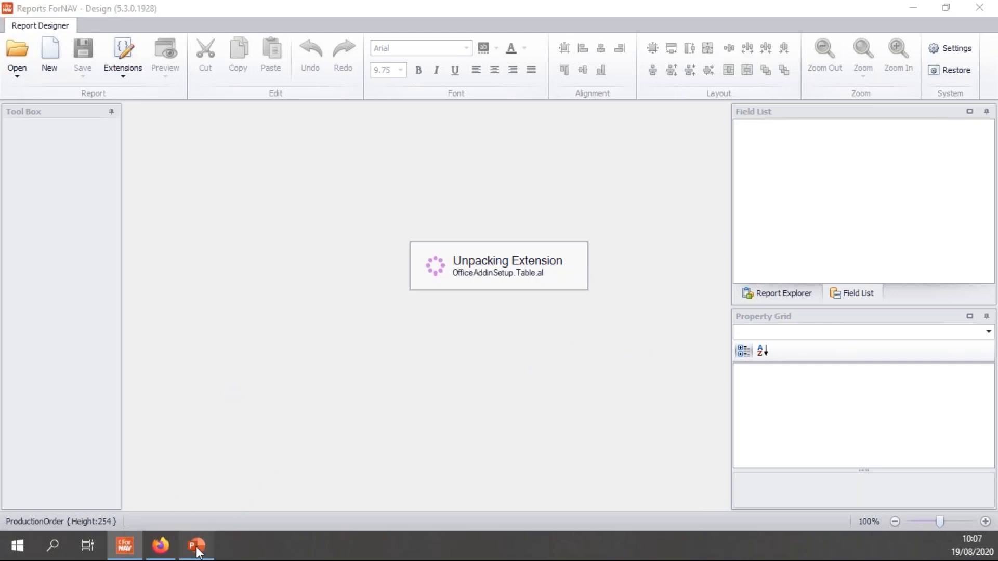
{"action": "left_click", "coordinate": [820, 207]}
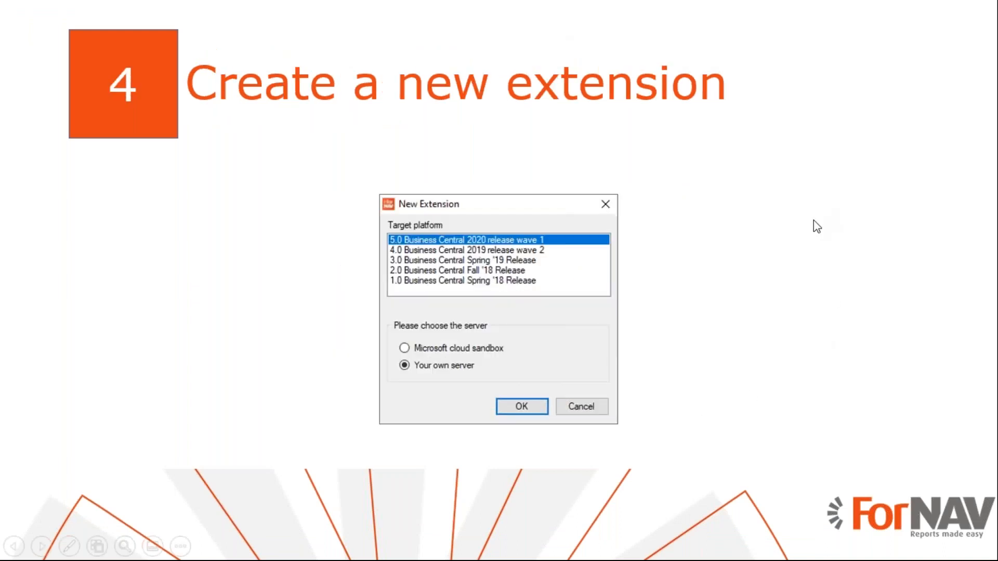